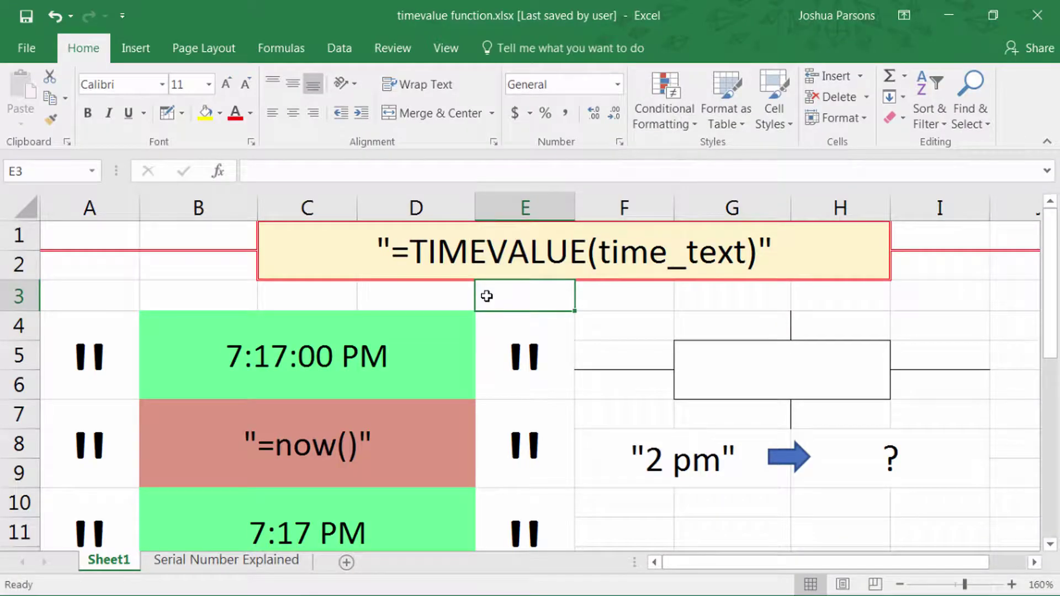
Step: Enter =TIMEVALUE("2 pm") in G5, returning 0.583333333
left_click(718, 372)
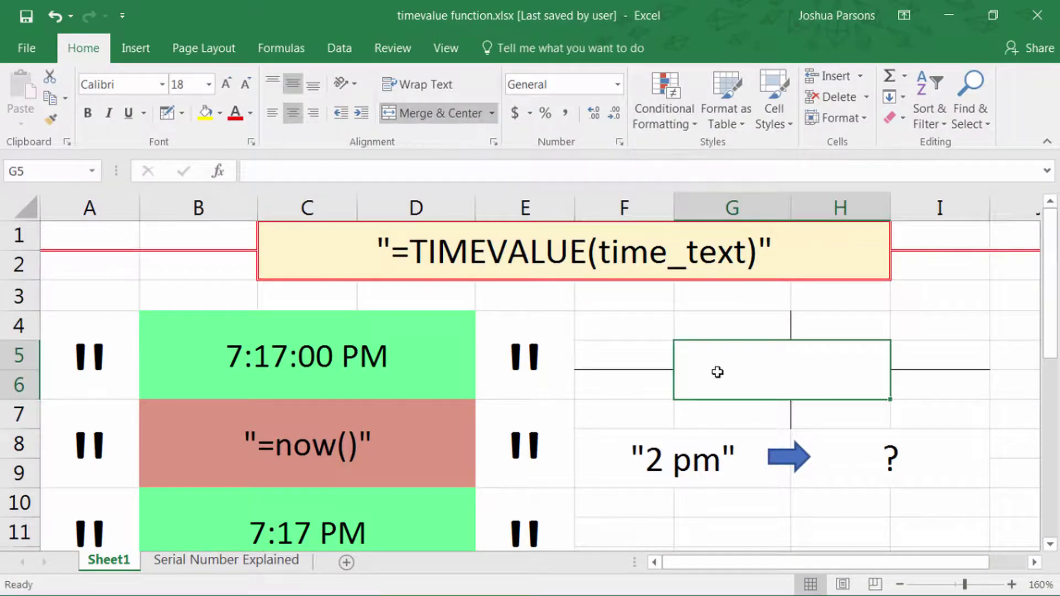
double_click(717, 372)
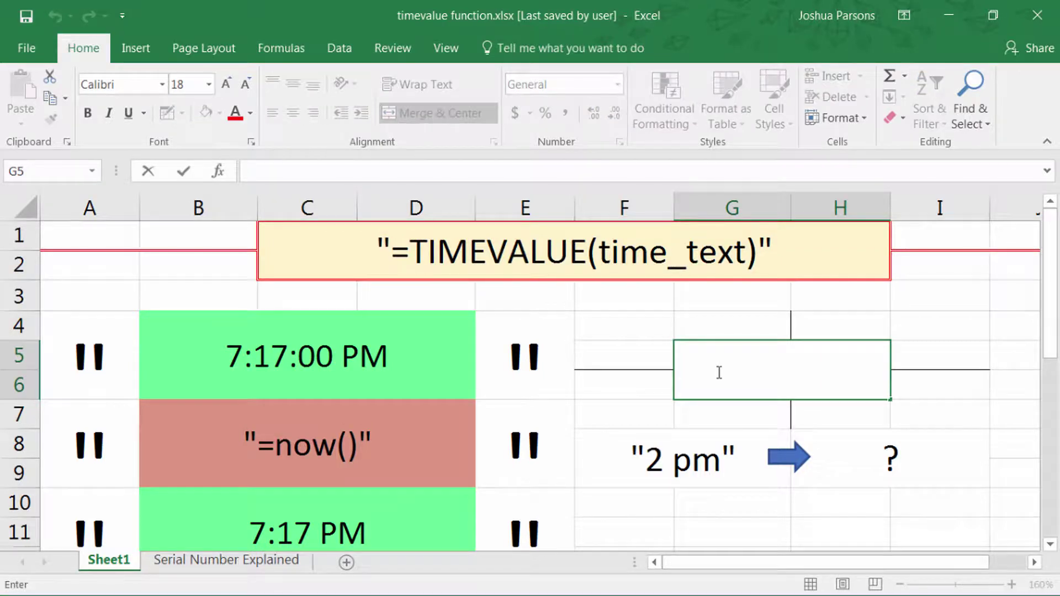
type("=time")
type("va")
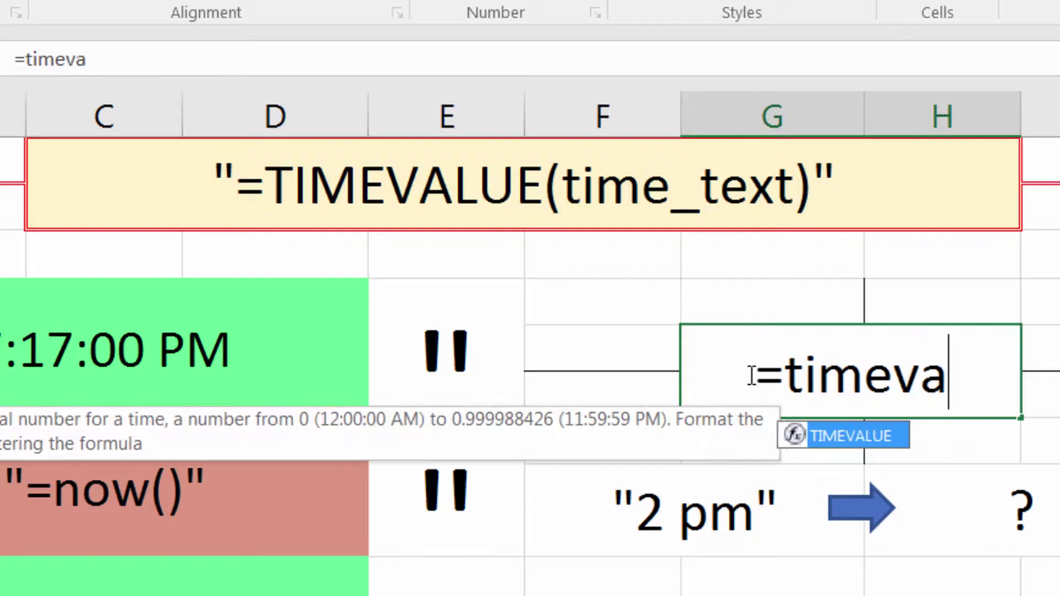
type("lue(")
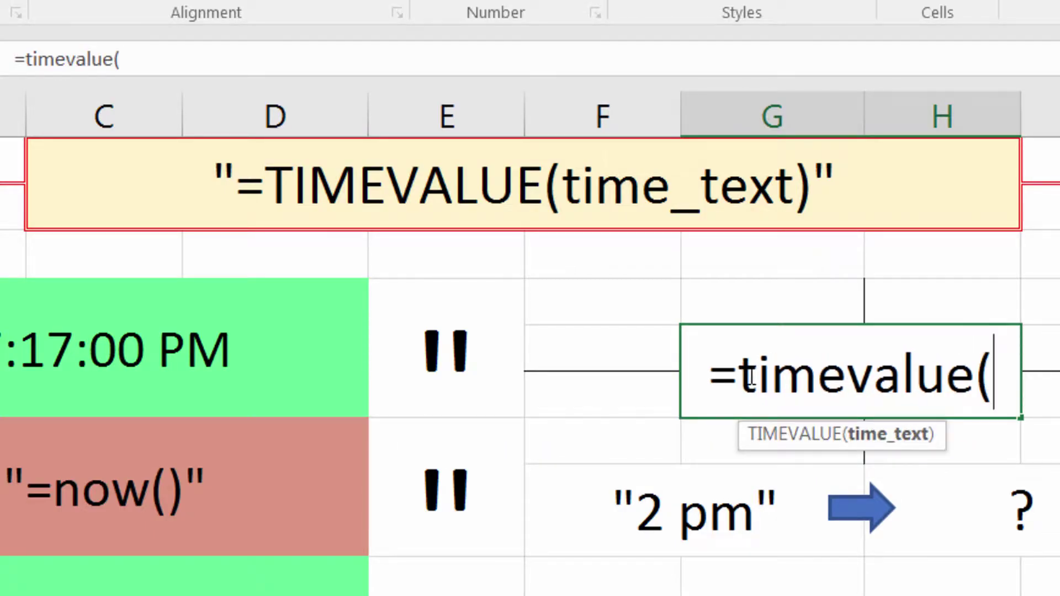
type("\"")
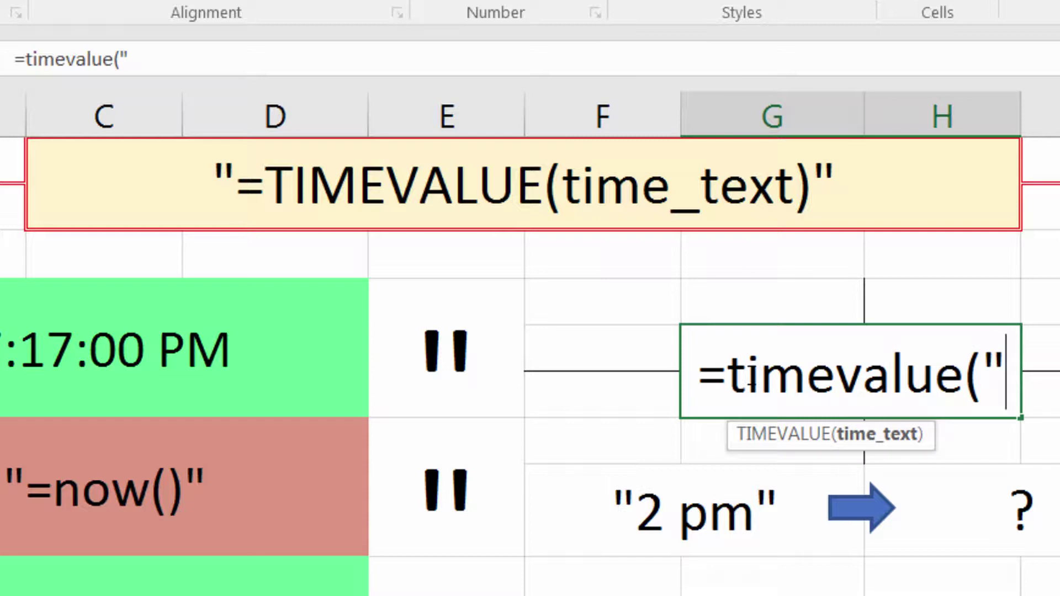
type("2 pm")
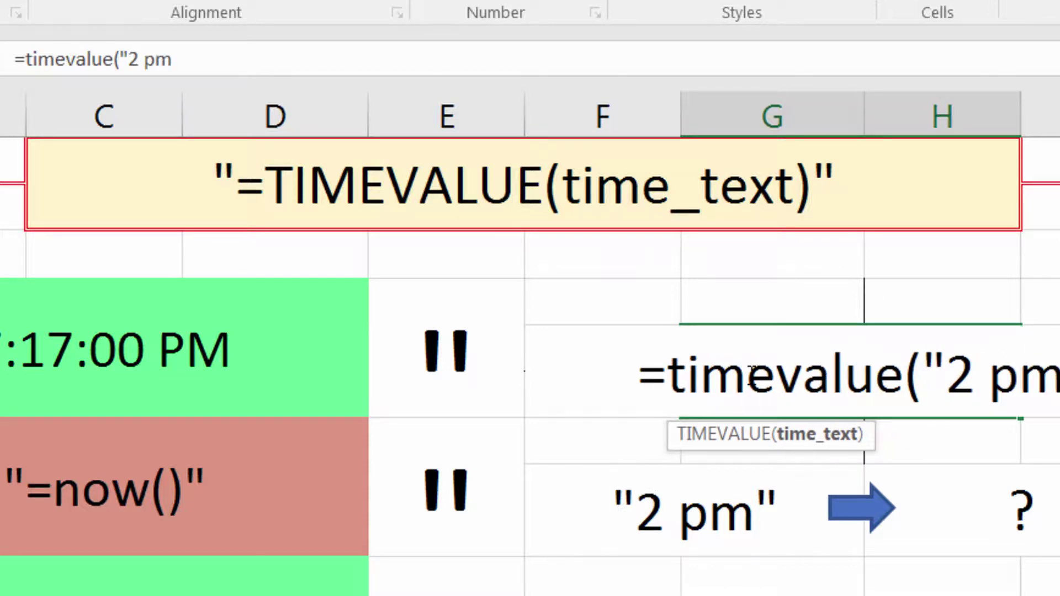
type("\")")
key("Return")
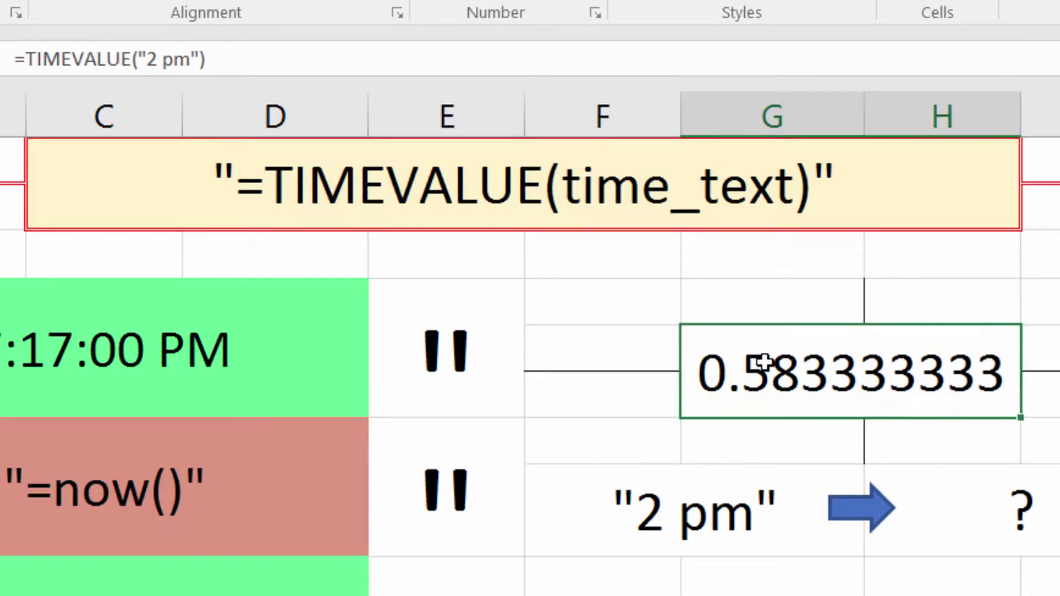
left_click(752, 377)
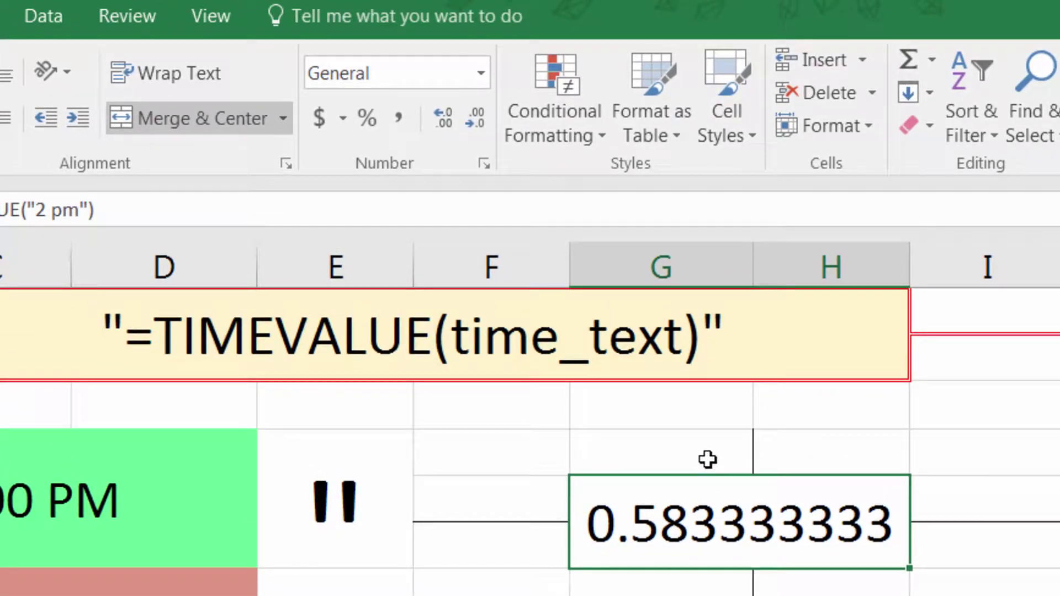
Step: Apply the Time number format to G5 so it reads 2:00:00 PM
left_click(481, 71)
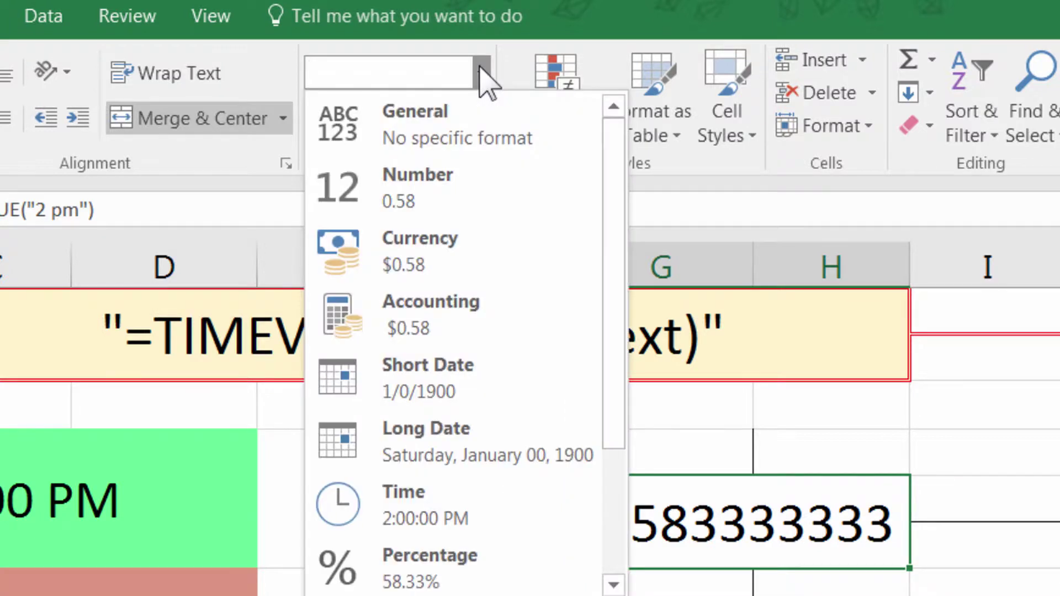
left_click(473, 499)
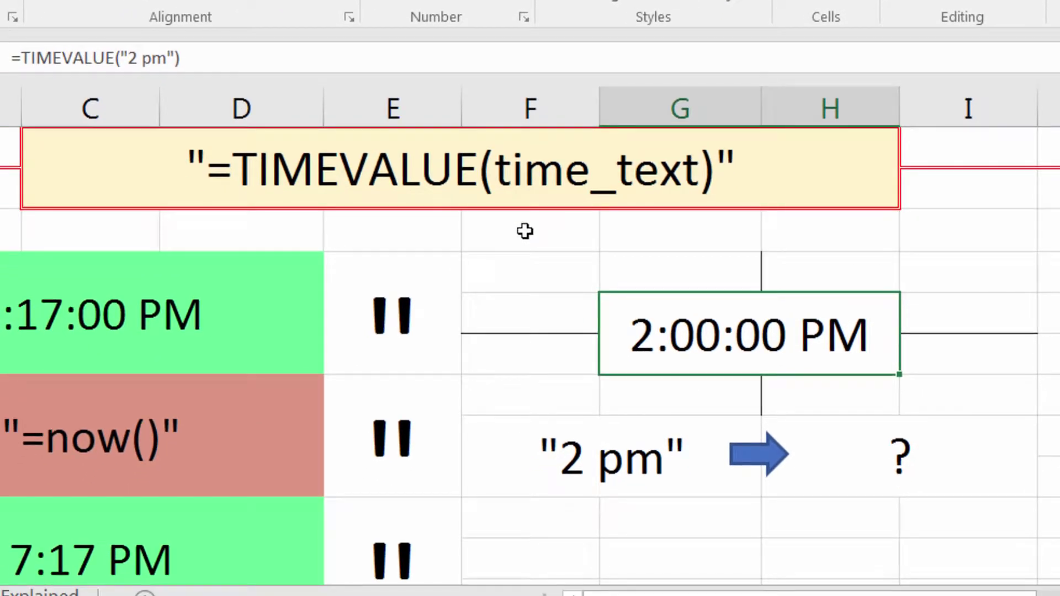
Step: Delete the question mark from cell H8
left_click(669, 458)
left_click(900, 461)
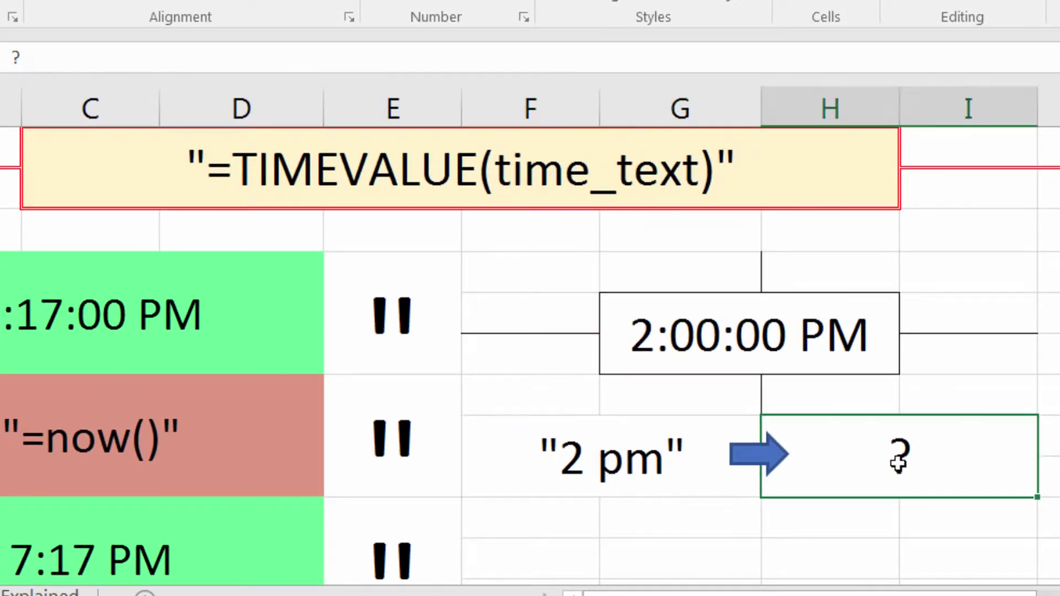
double_click(924, 464)
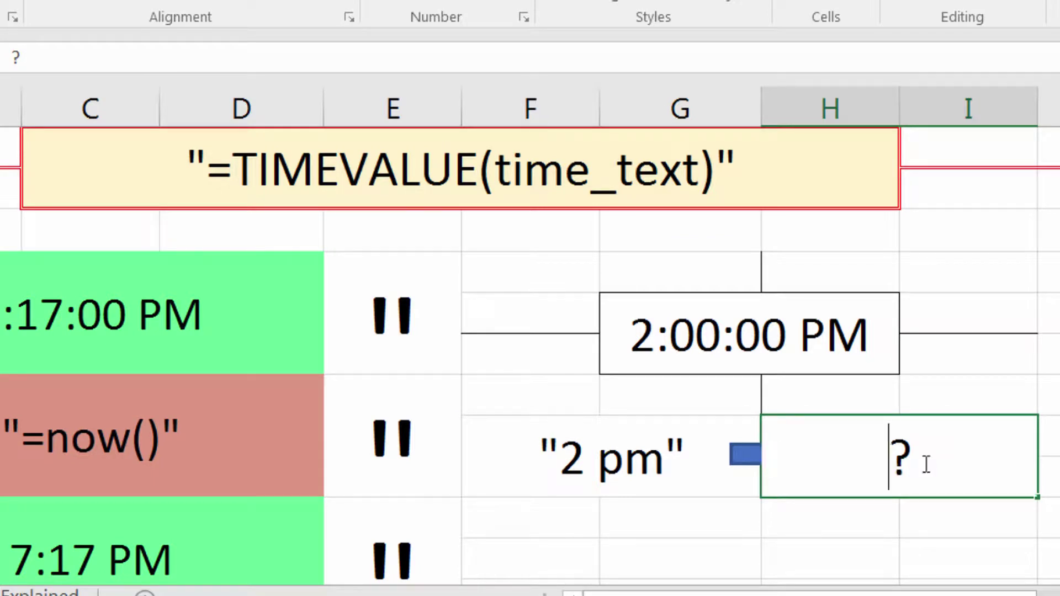
key("BackSpace")
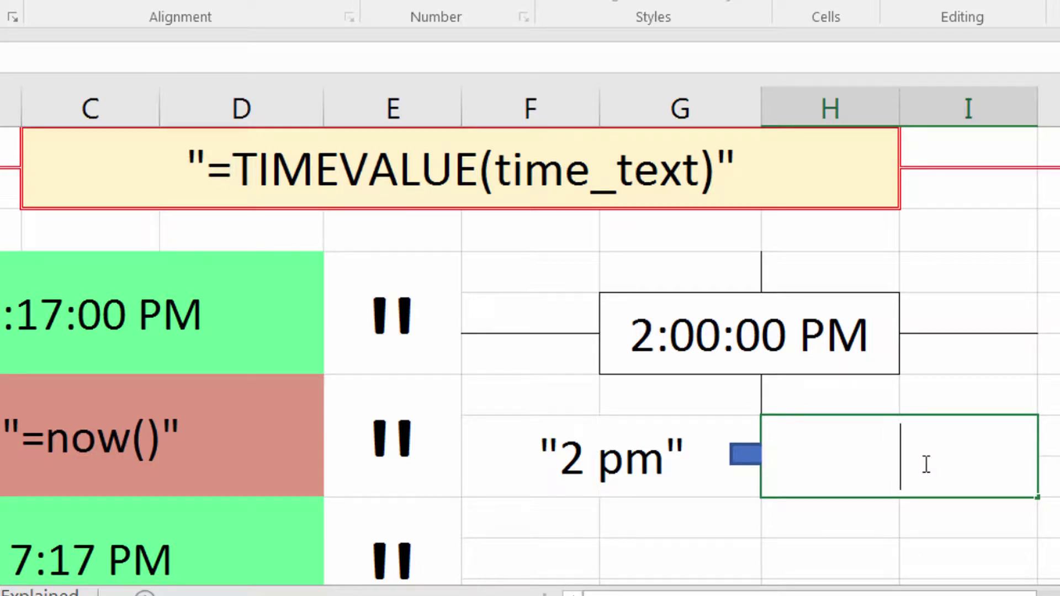
Step: Enter =TIMEVALUE(F8) in H8, which returns a #VALUE! error
type("=timevalue(")
key("Left")
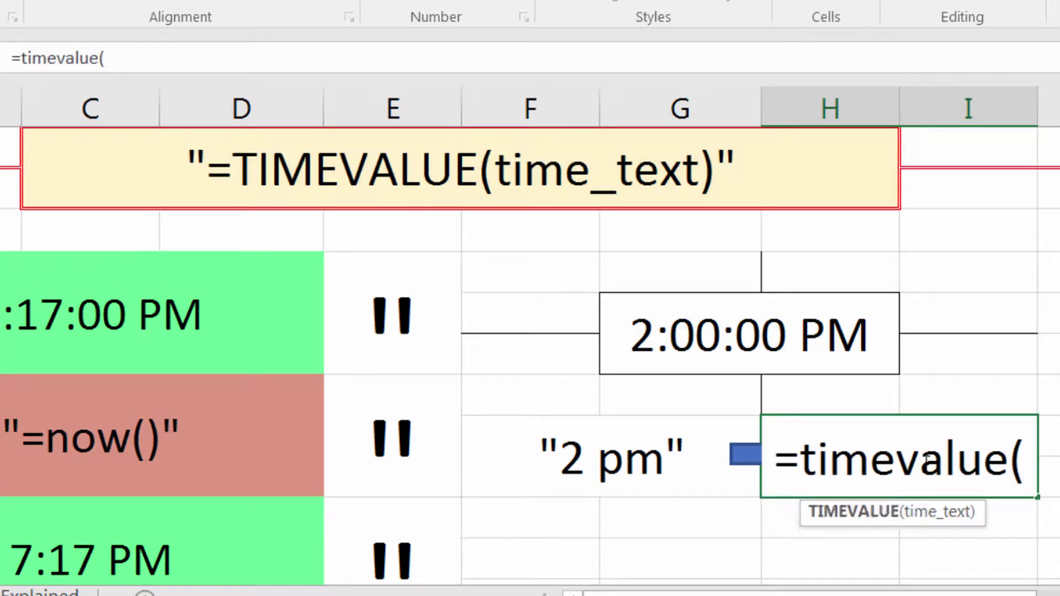
key("Right")
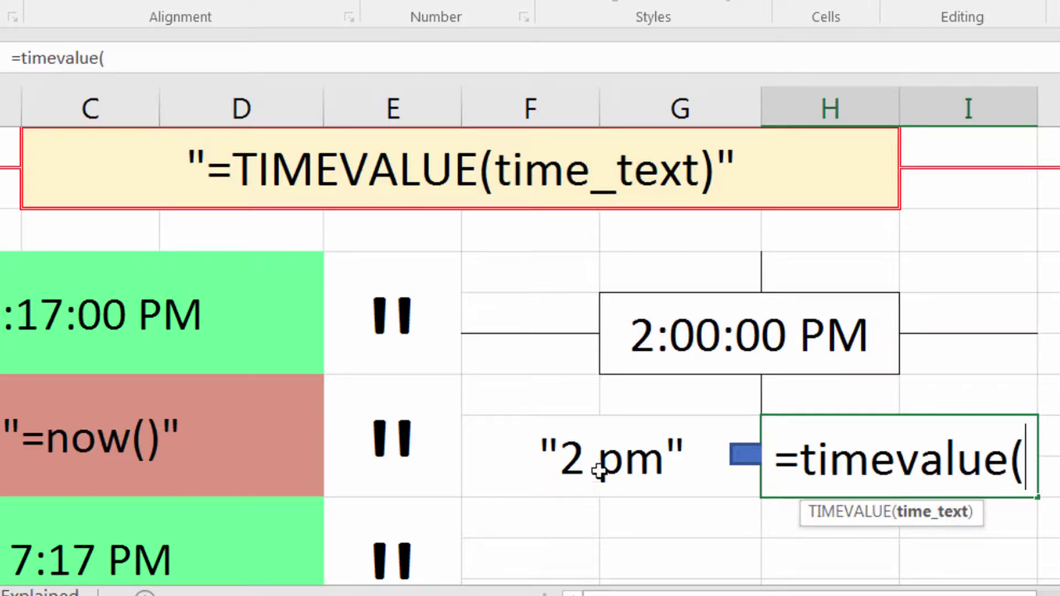
left_click(633, 473)
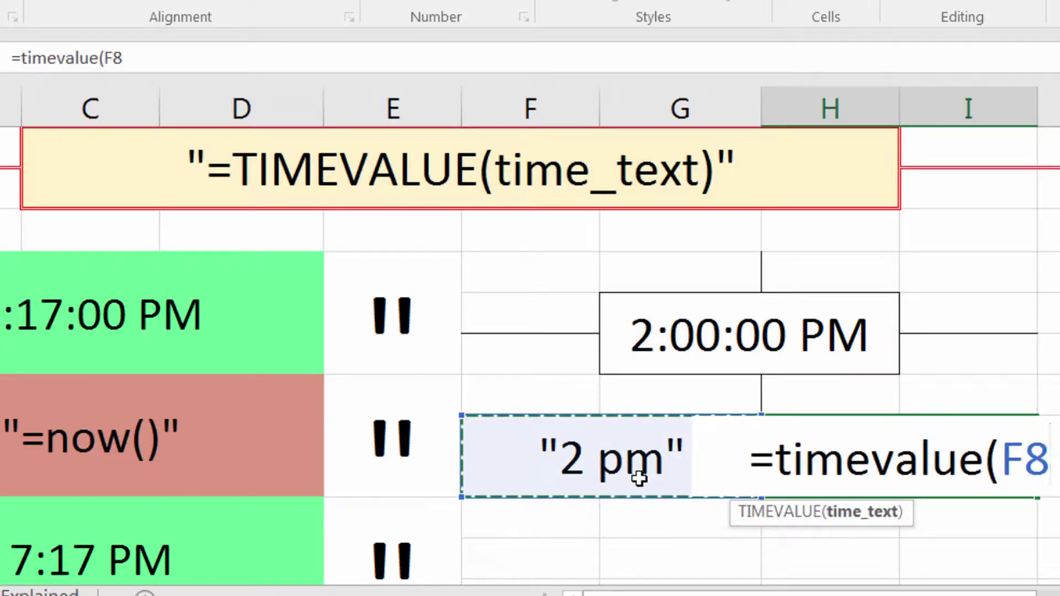
type(")")
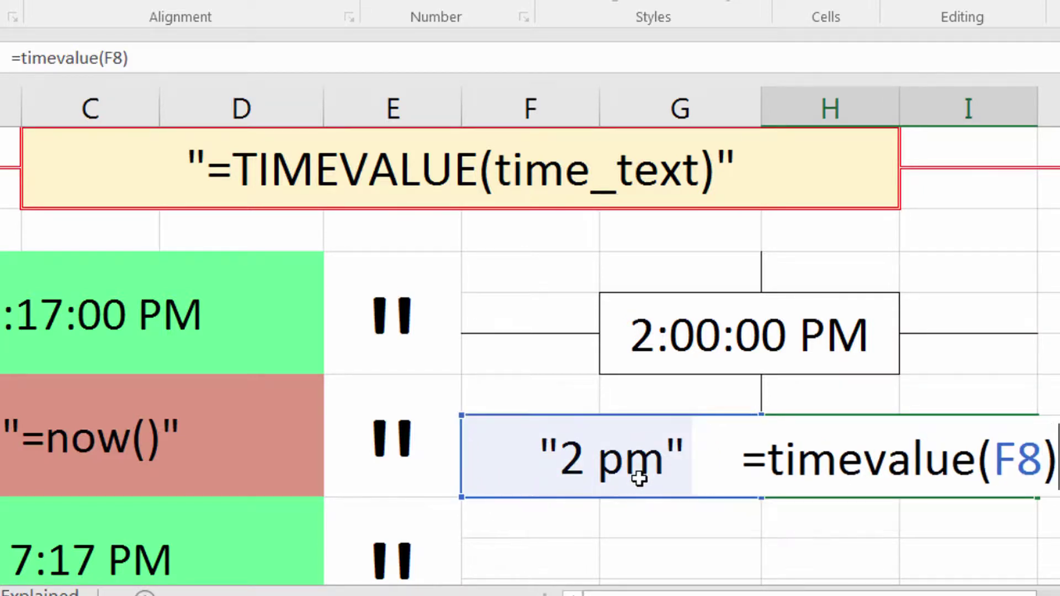
key("Return")
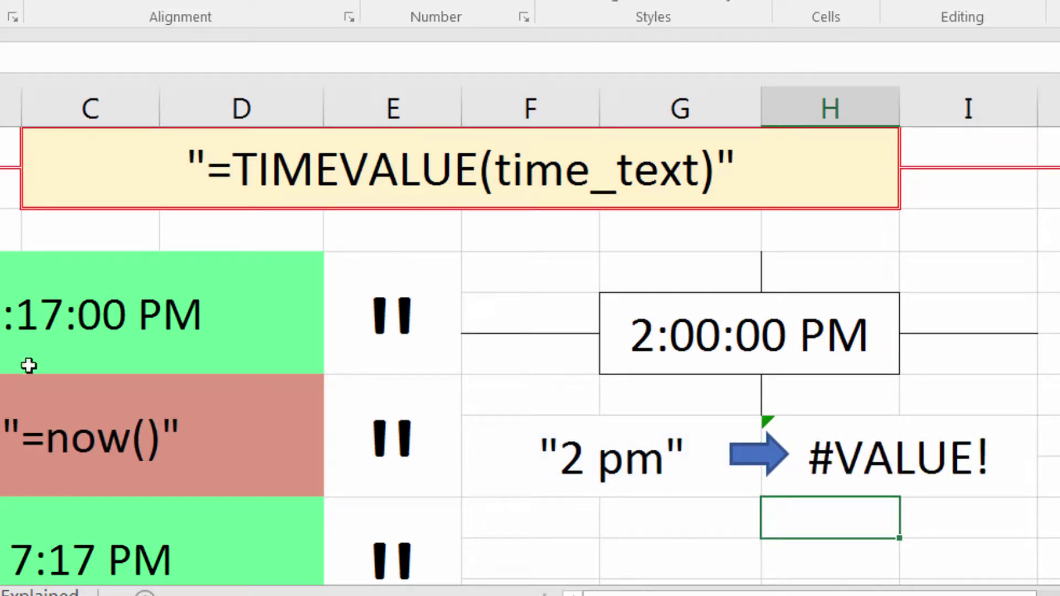
left_click(29, 319)
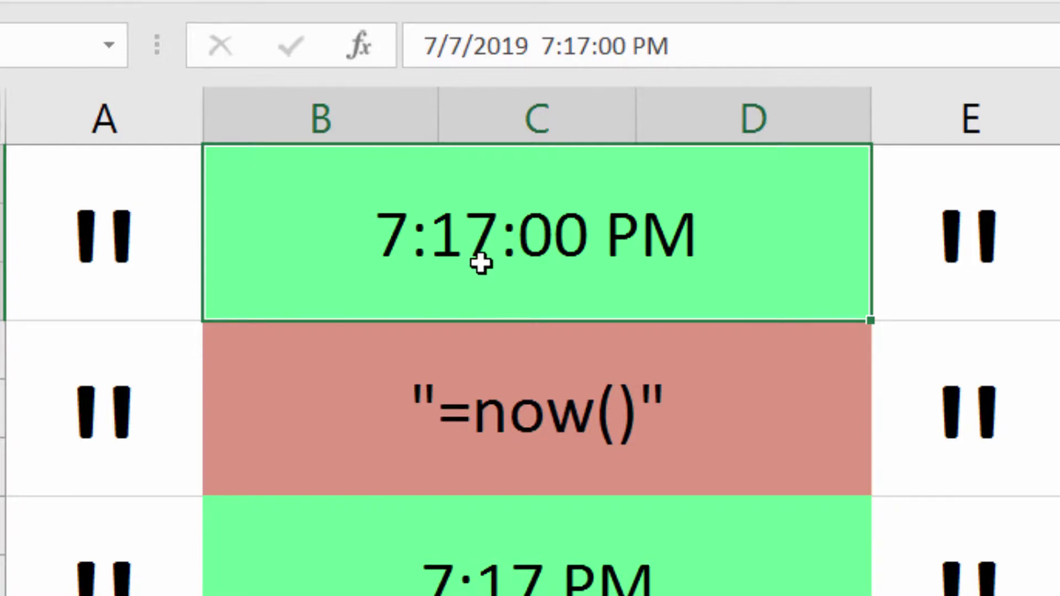
double_click(506, 250)
left_click(243, 251)
key("Return")
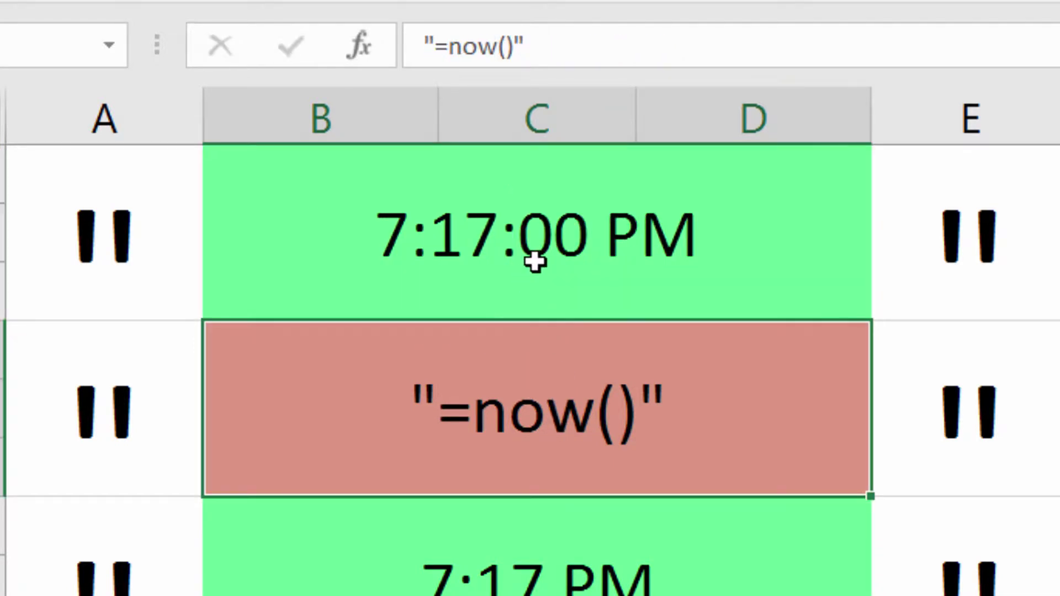
left_click(535, 262)
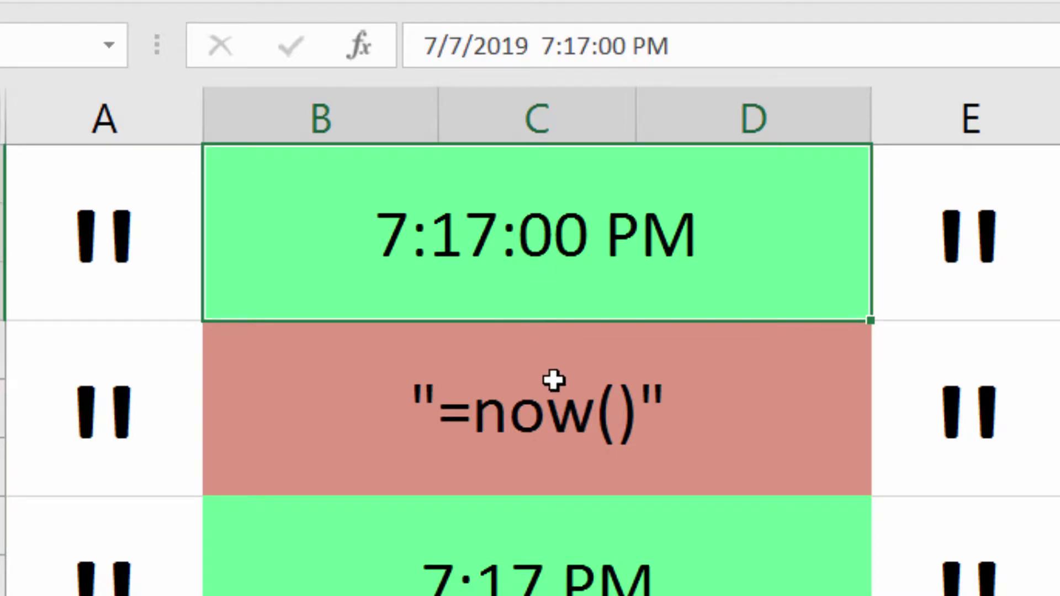
left_click(513, 365)
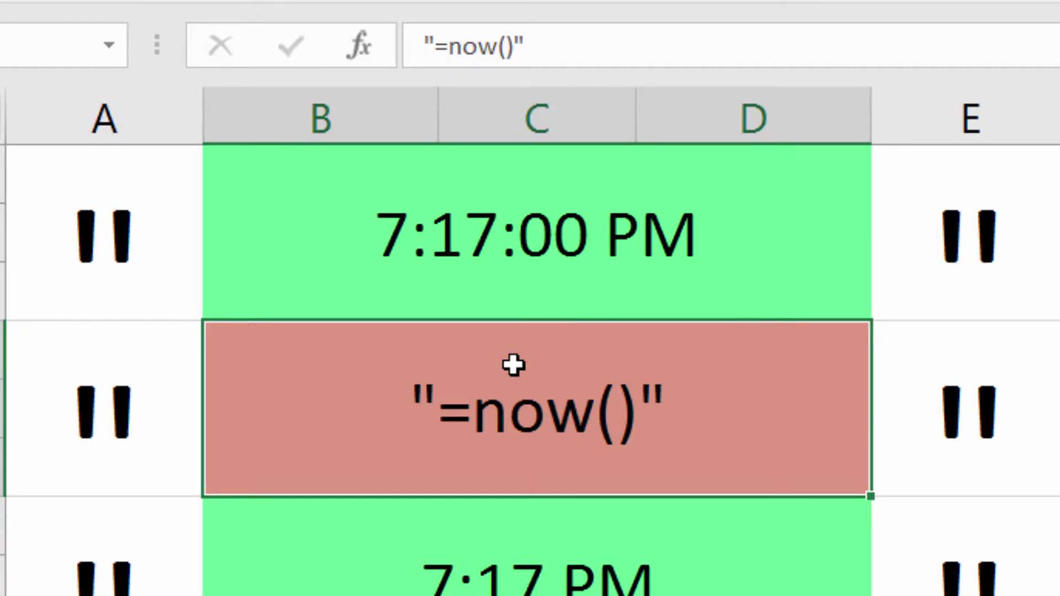
scroll(514, 365, "down", 1)
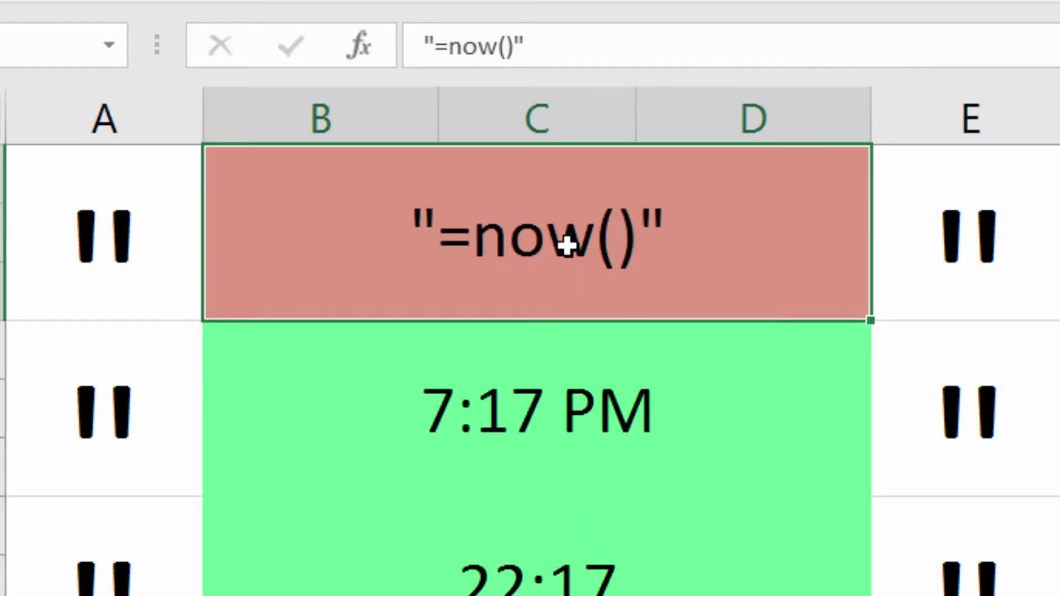
scroll(567, 246, "down", 1)
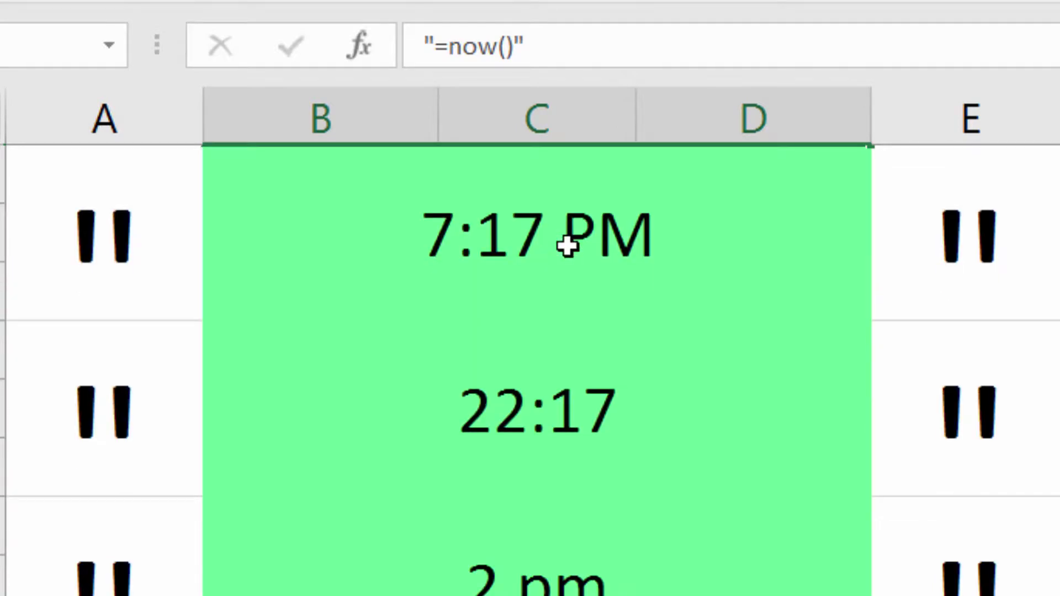
left_click(567, 246)
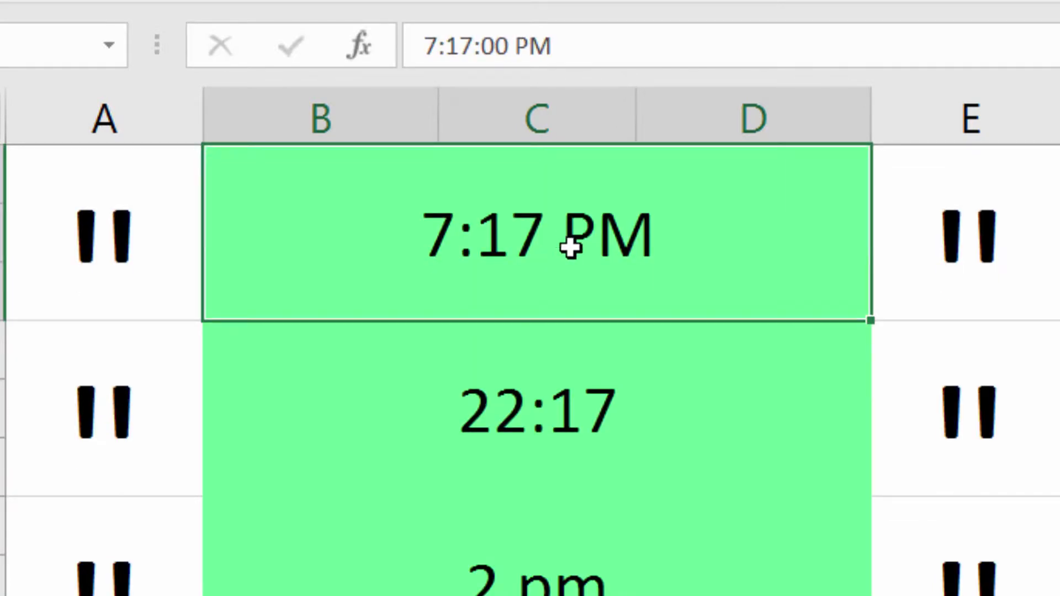
scroll(588, 249, "down", 1)
left_click(577, 255)
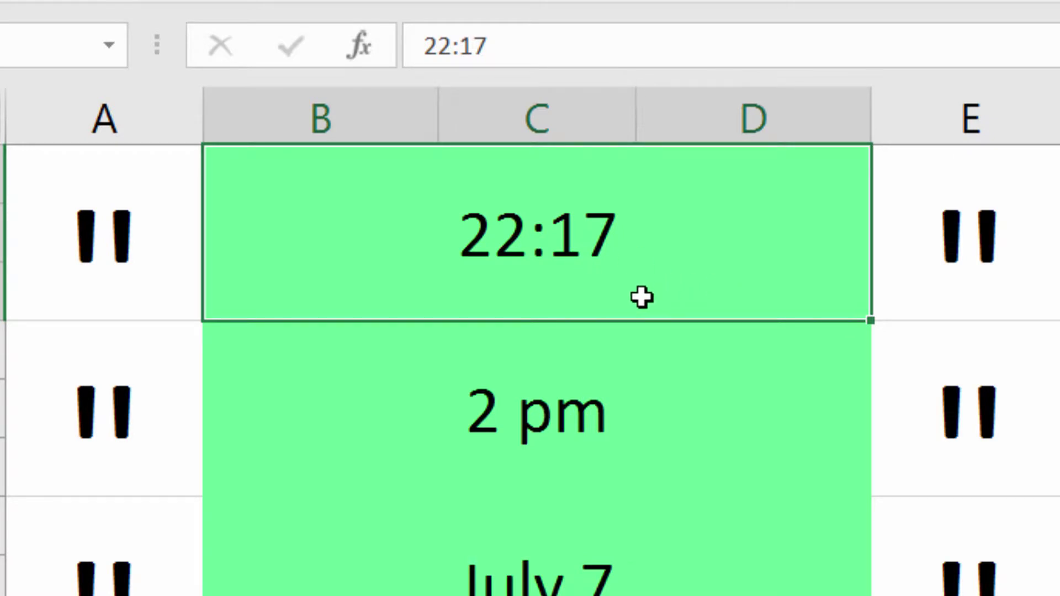
scroll(641, 295, "down", 1)
left_click(592, 248)
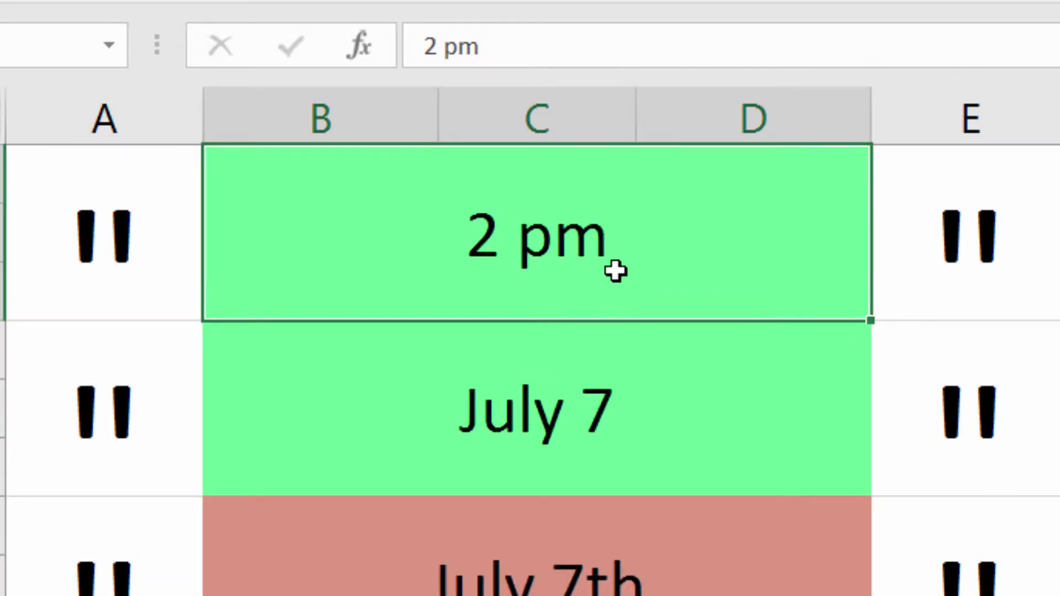
scroll(620, 270, "down", 1)
left_click(612, 252)
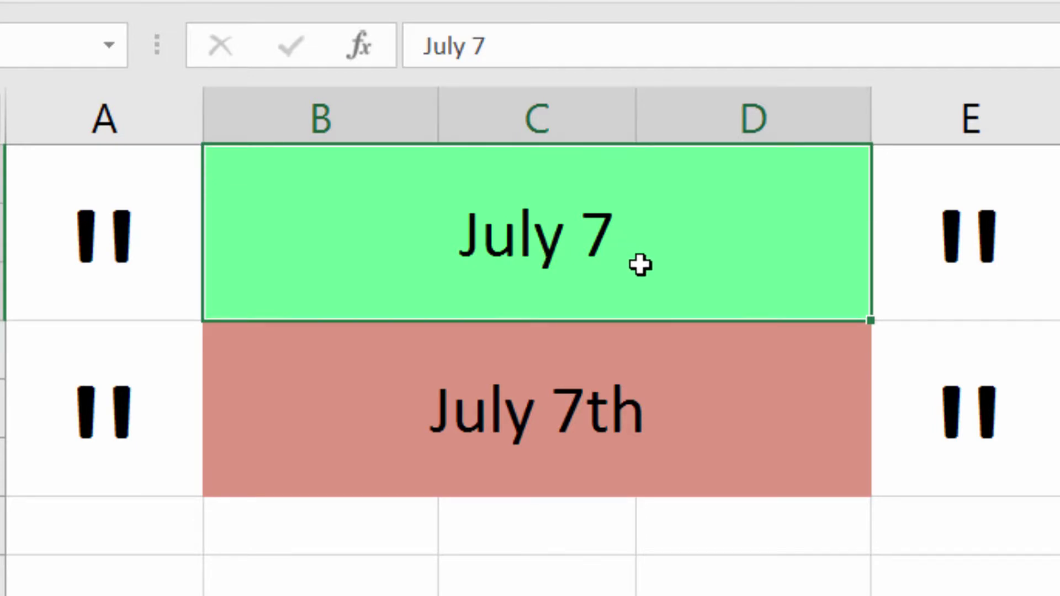
left_click(1057, 284)
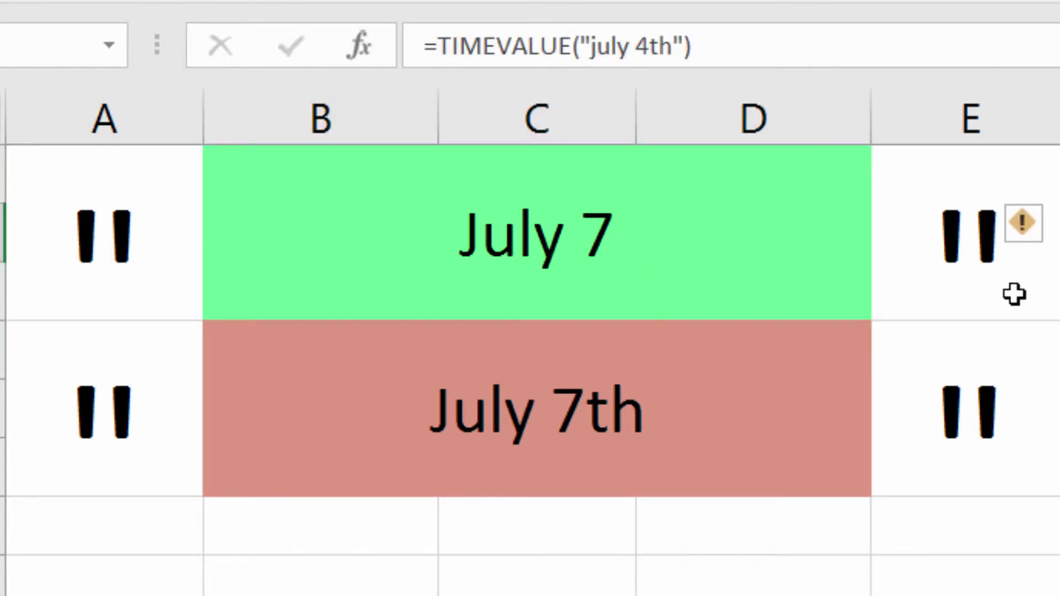
Step: Delete the =TIMEVALUE("july 4th") formula and go to the Serial Number Explained sheet
key("Delete")
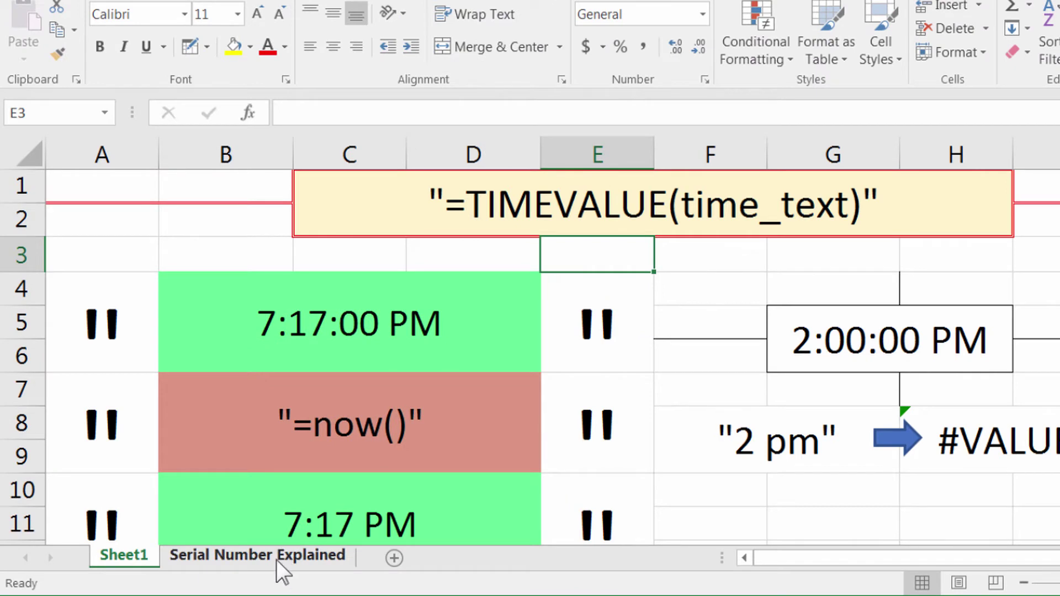
left_click(276, 560)
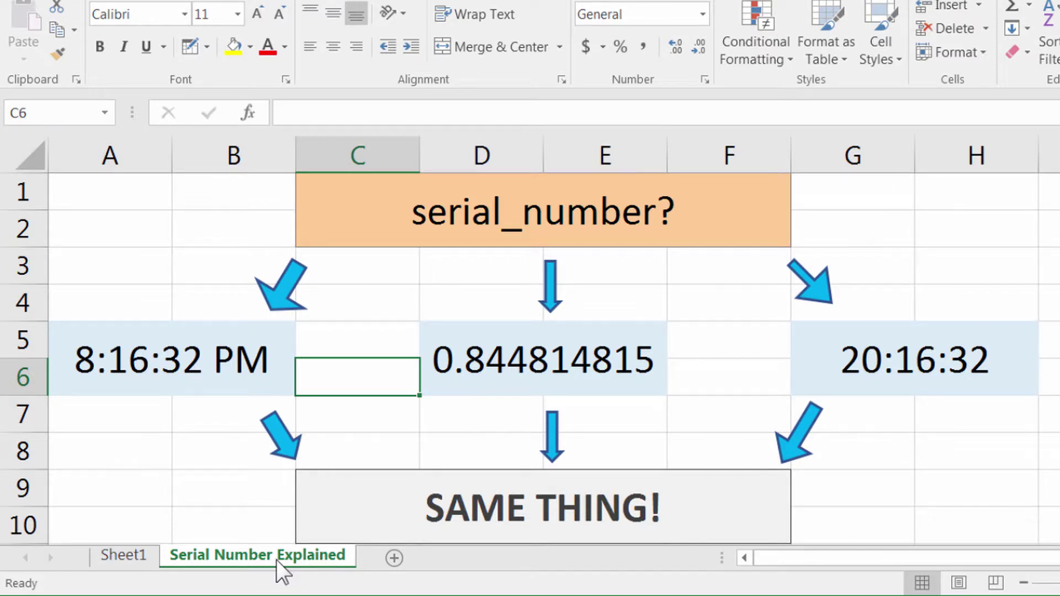
Step: Compare 8:16:32 PM, 0.844814815 and 20:16:32 to show they're the same value
left_click(215, 375)
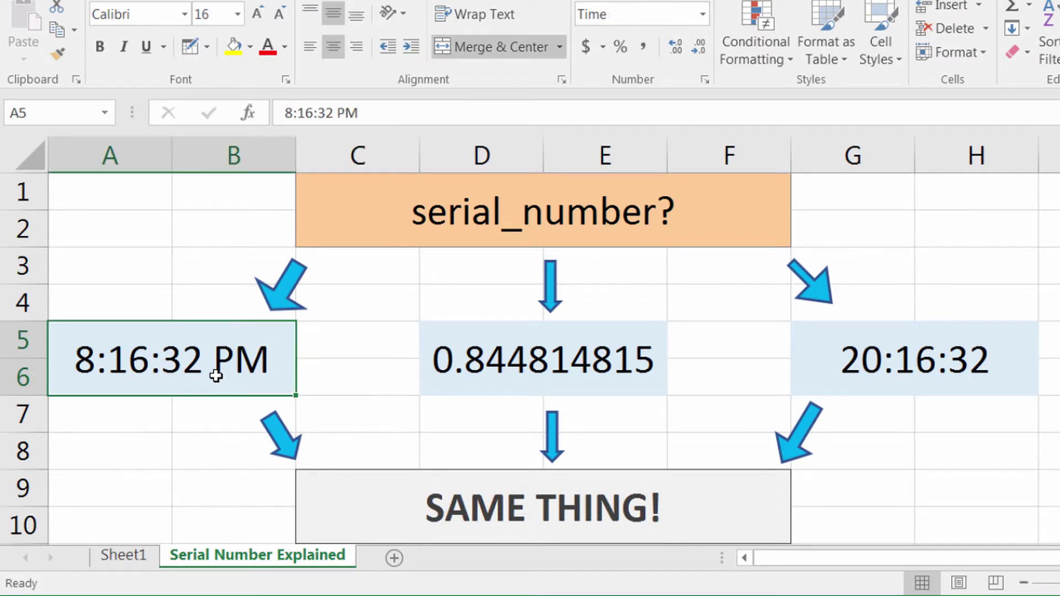
left_click(472, 375)
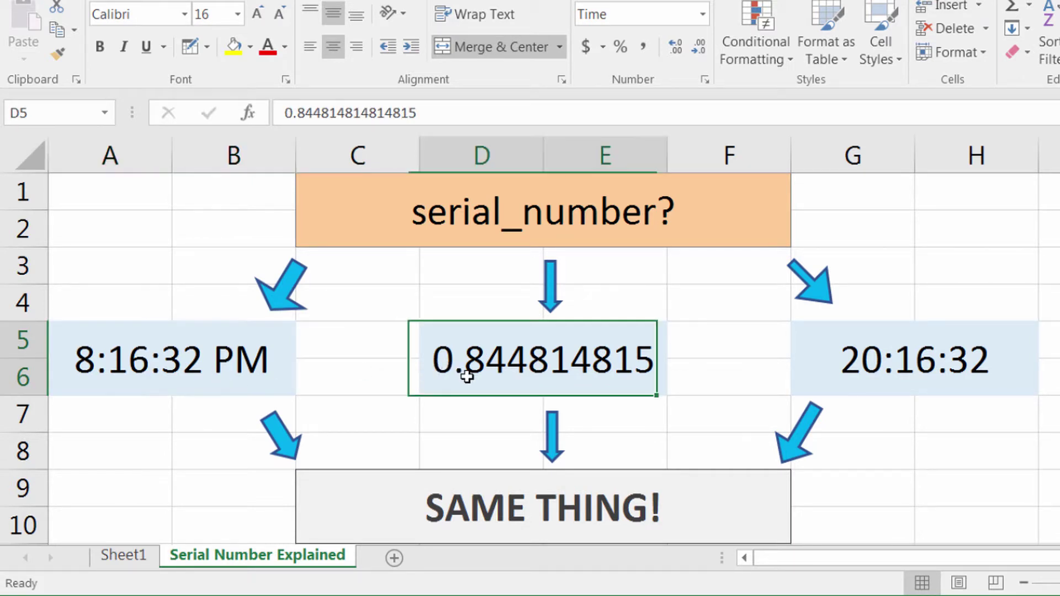
left_click(826, 364)
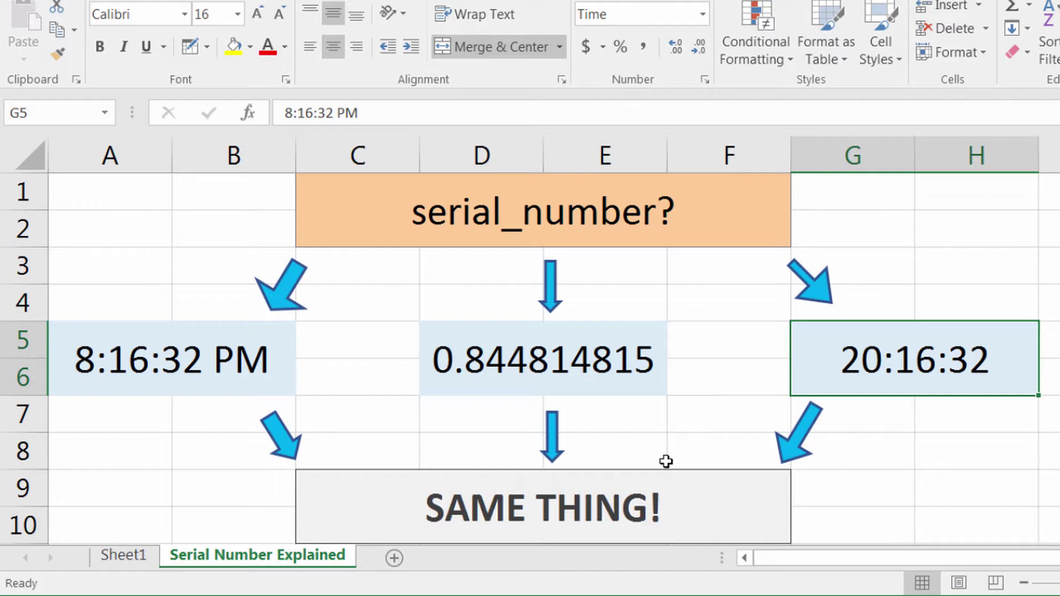
left_click(614, 521)
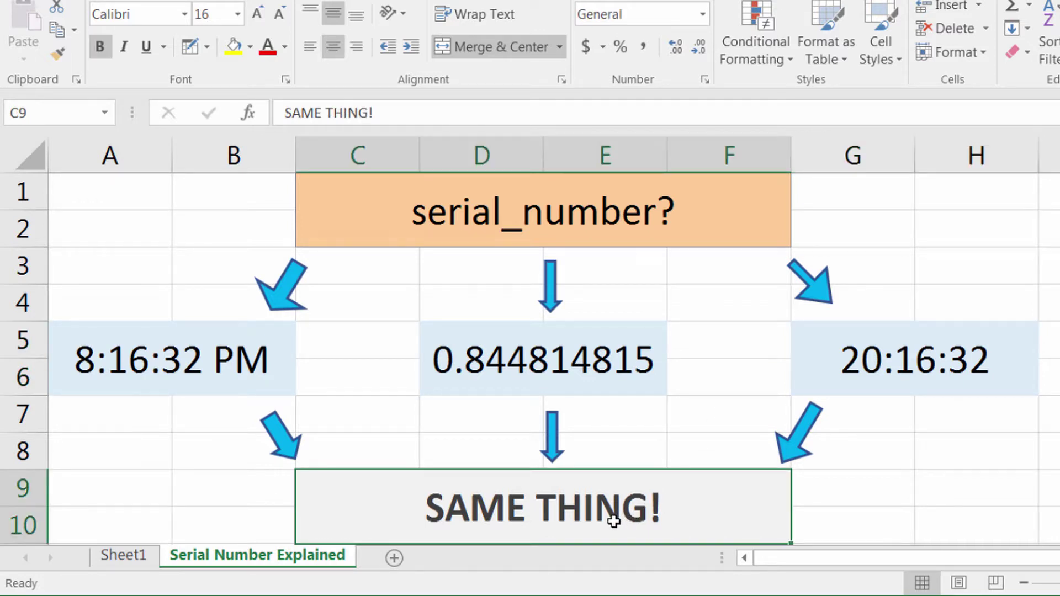
left_click(248, 359)
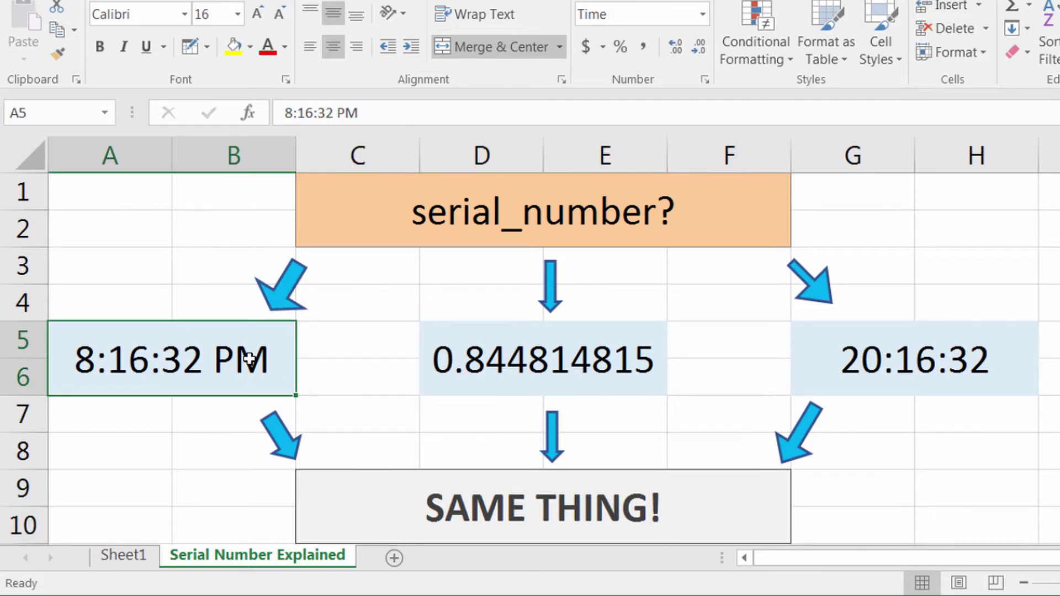
left_click(508, 365)
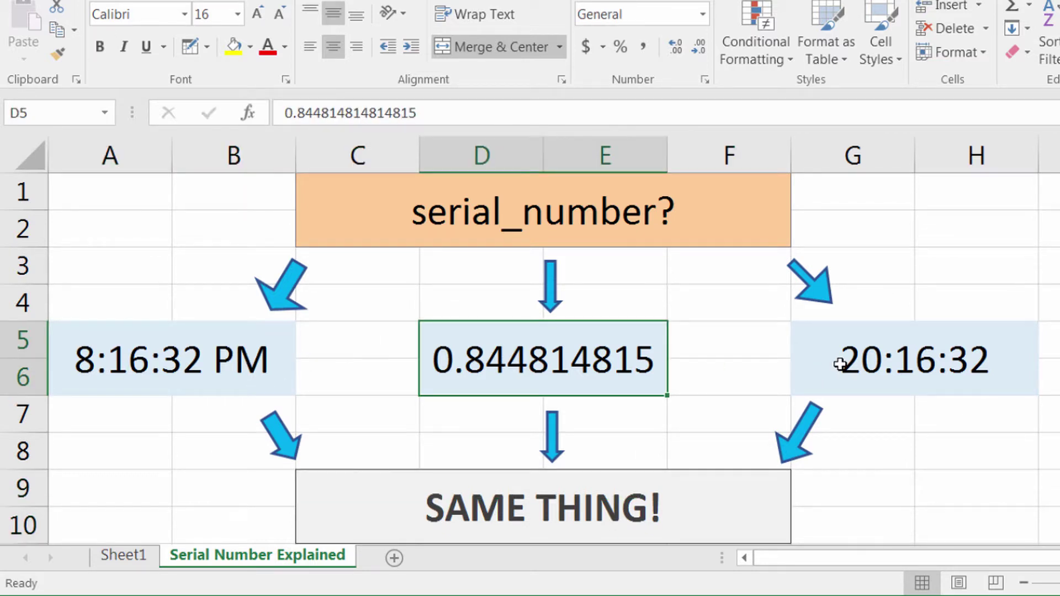
left_click(840, 362)
Step: Format the 0.844814815 cell as Time so it displays 8:16:32 PM
left_click(623, 360)
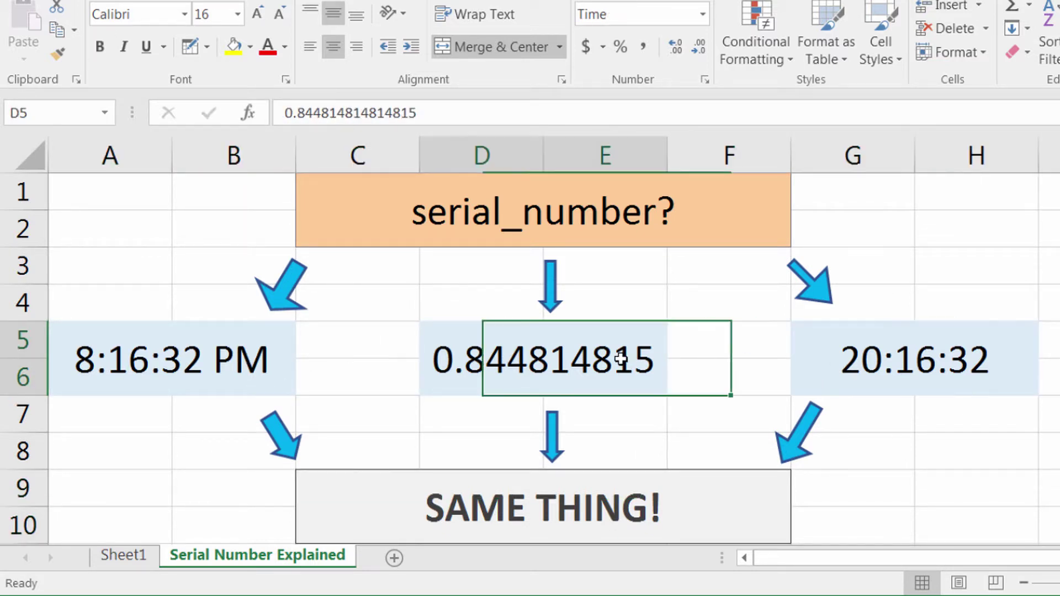
left_click(702, 16)
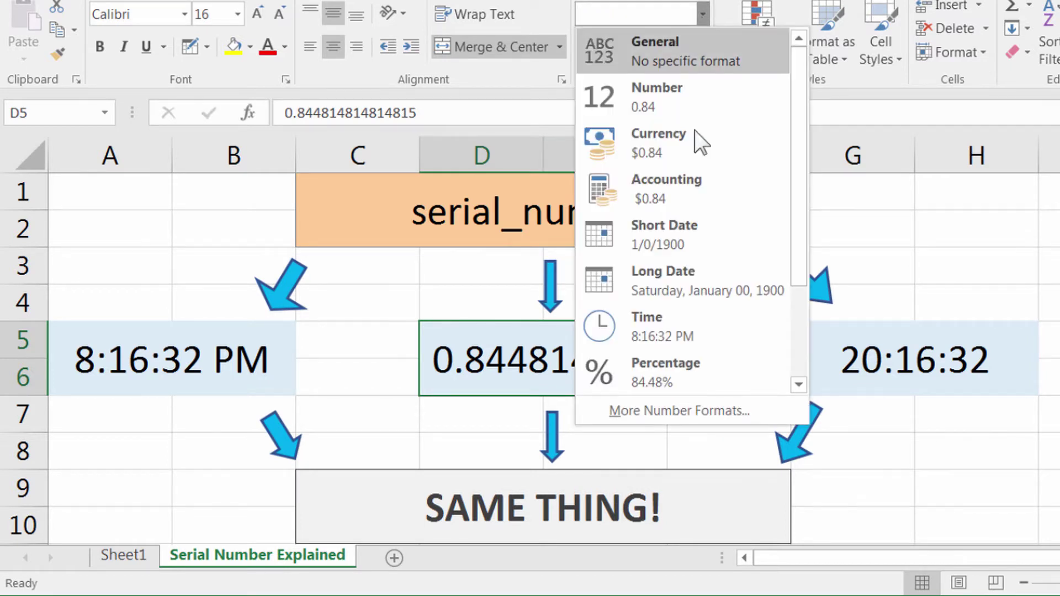
left_click(630, 334)
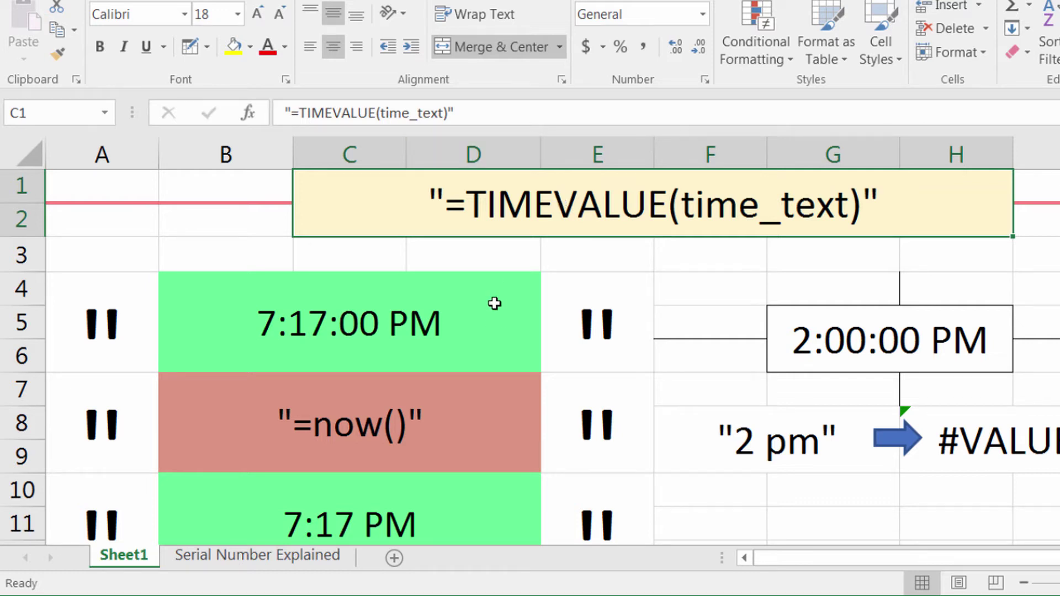
scroll(492, 305, "down", 3)
scroll(475, 315, "down", 3)
scroll(436, 375, "up", 1)
left_click(399, 431)
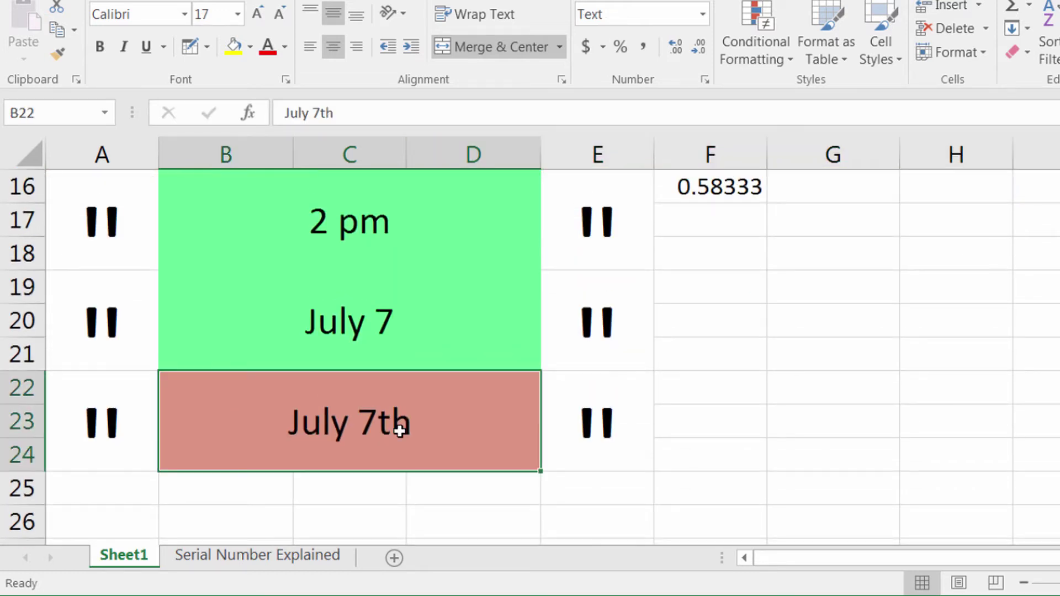
left_click(410, 339)
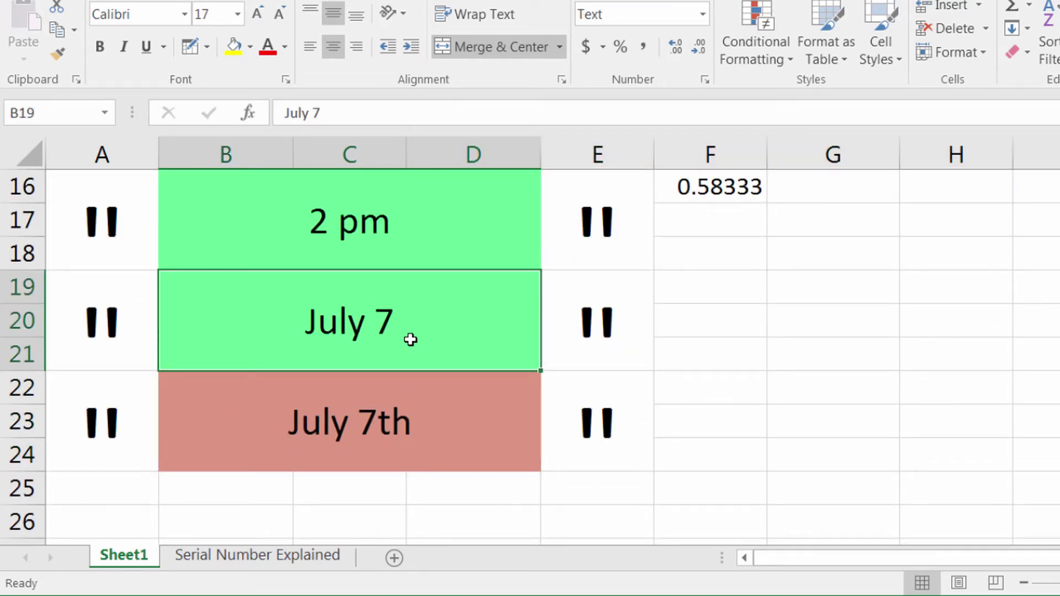